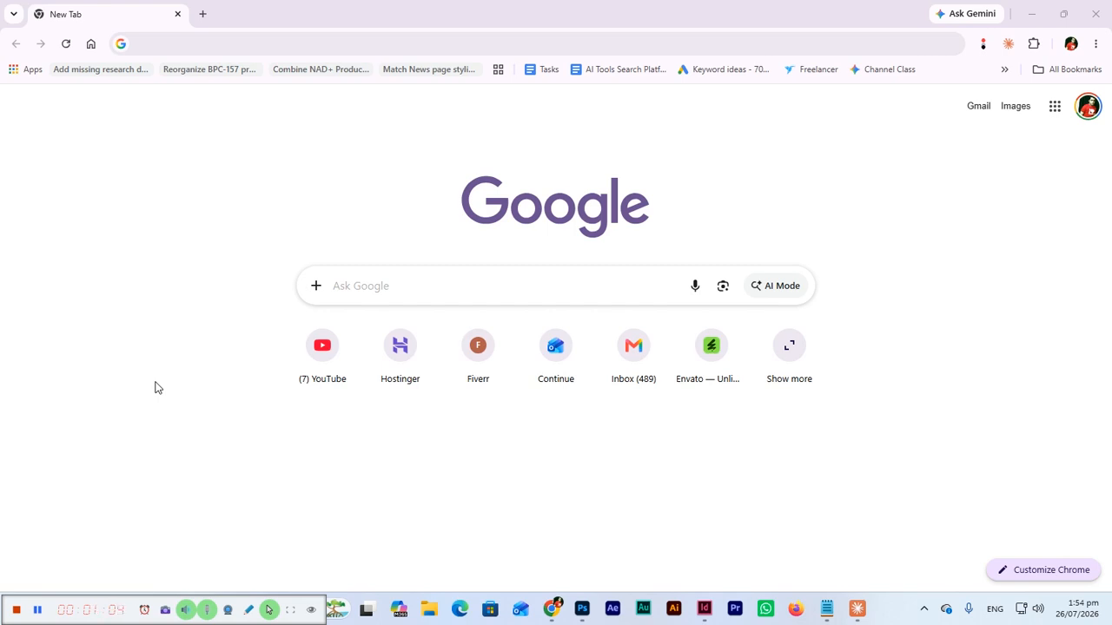
# Step: Go to notebooklm.google and launch Gemini Notebook from its landing page
pyautogui.click(217, 44)
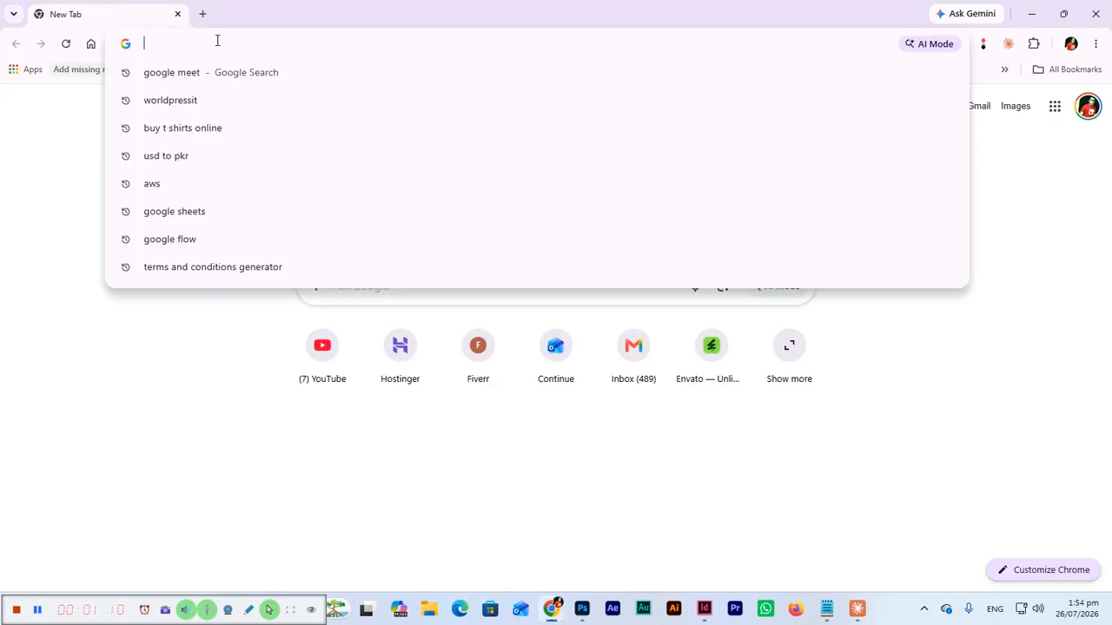
pyautogui.write('notebook')
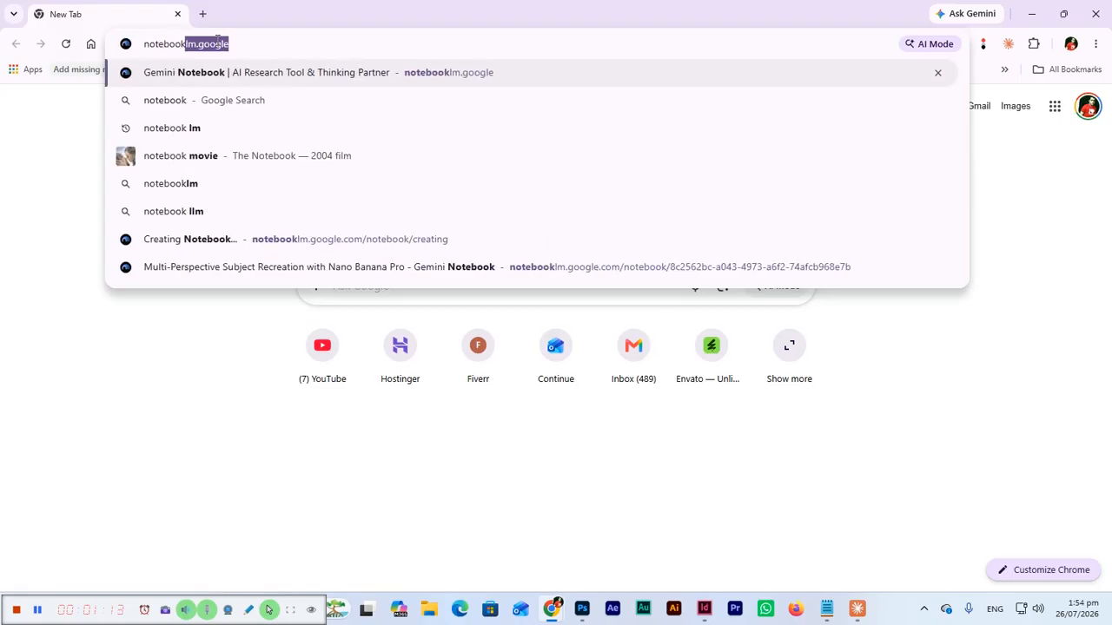
pyautogui.press('Return')
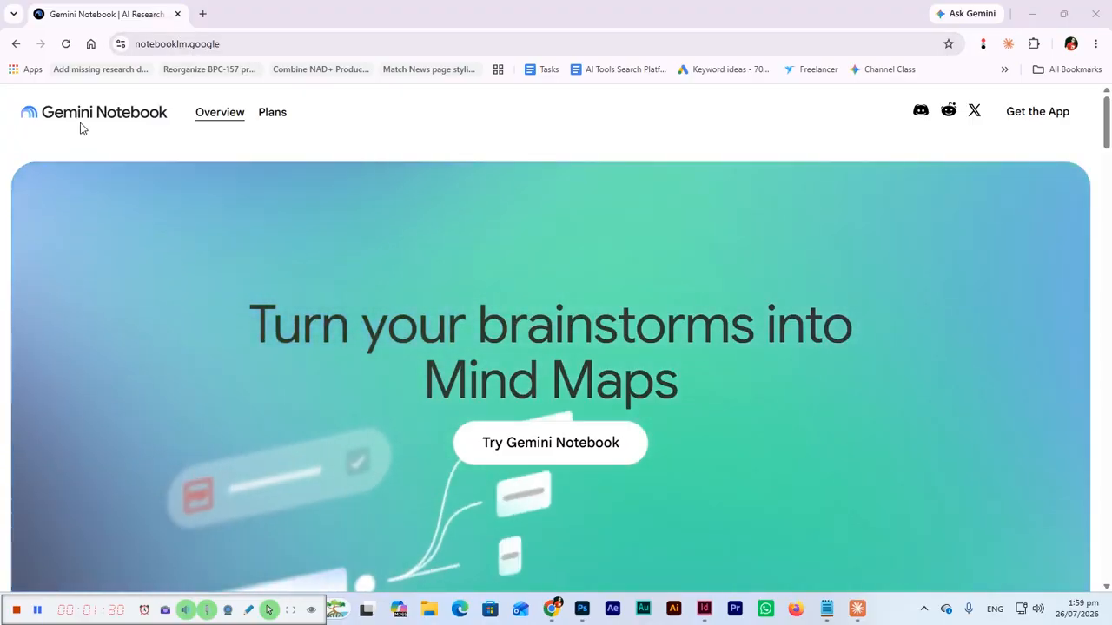
pyautogui.click(551, 443)
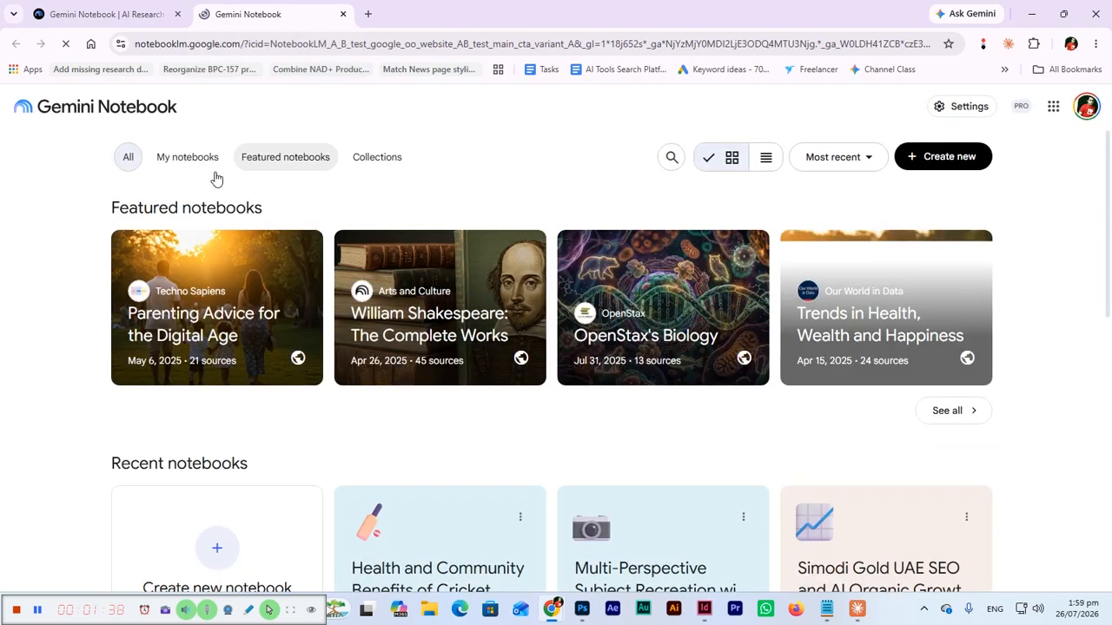
# Step: Create a new notebook and run a Fast Research web search for sources on "benefits of eating bananas"
pyautogui.scroll(-2, 4, 391)
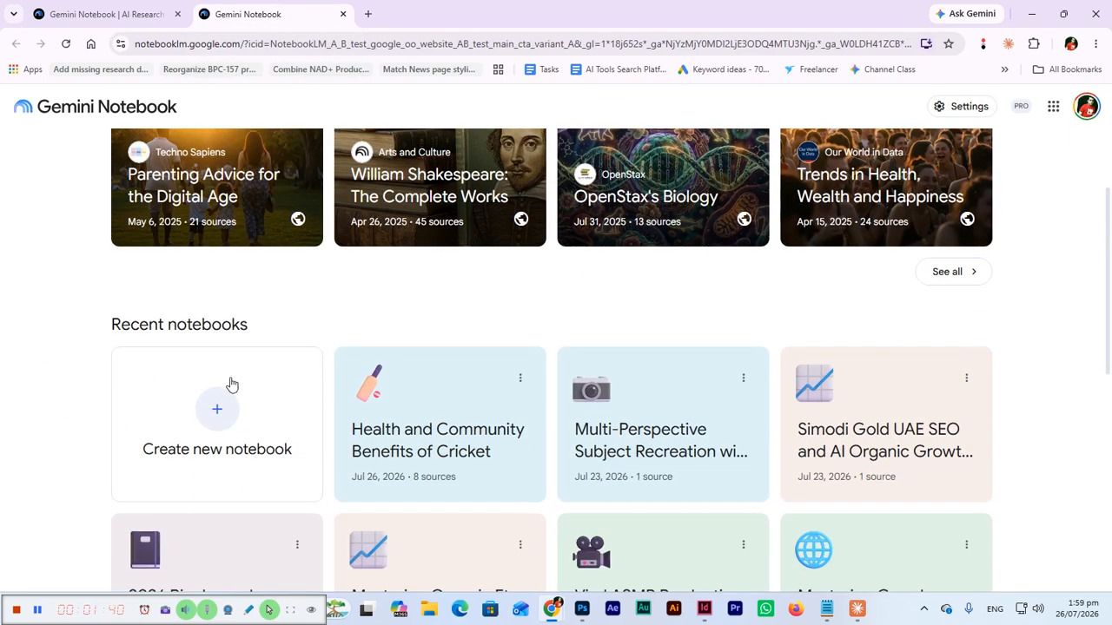
pyautogui.click(227, 425)
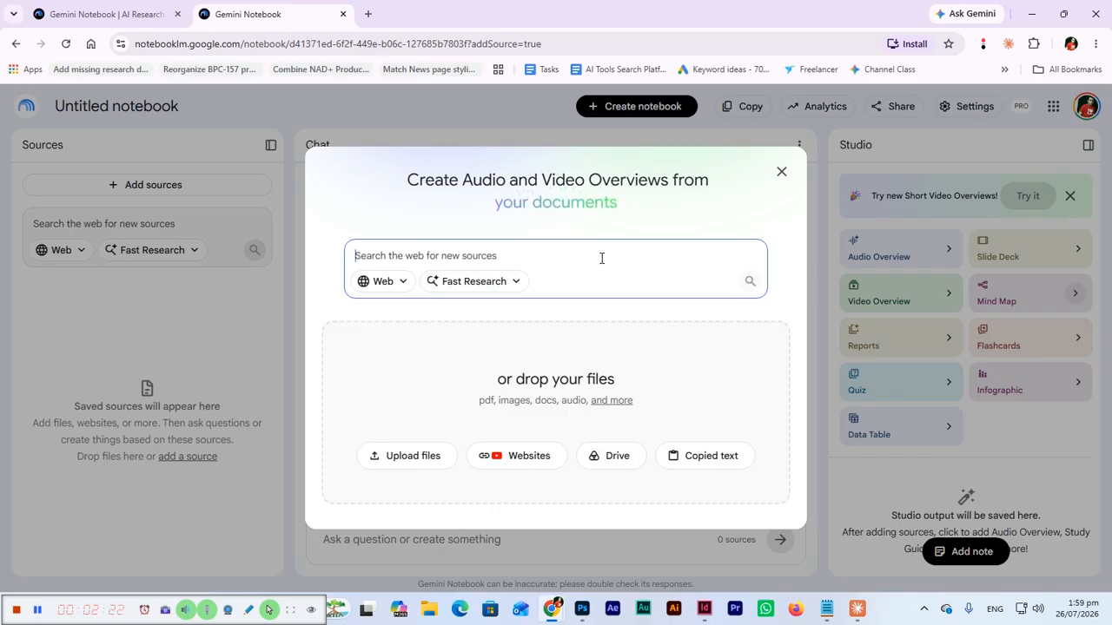
pyautogui.write('benef')
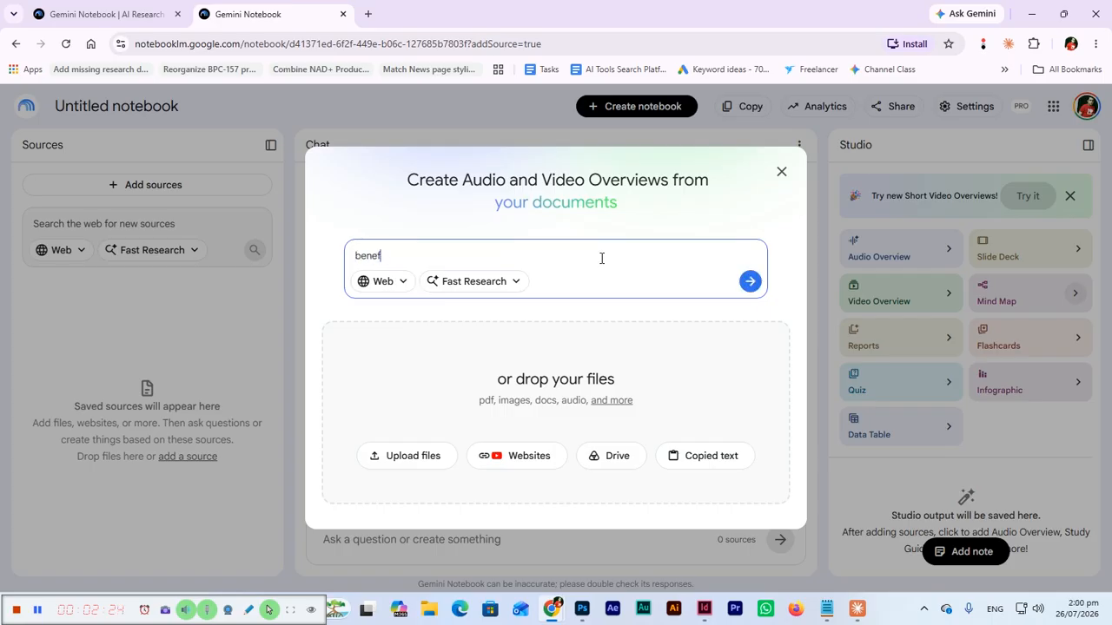
pyautogui.write('its of eating')
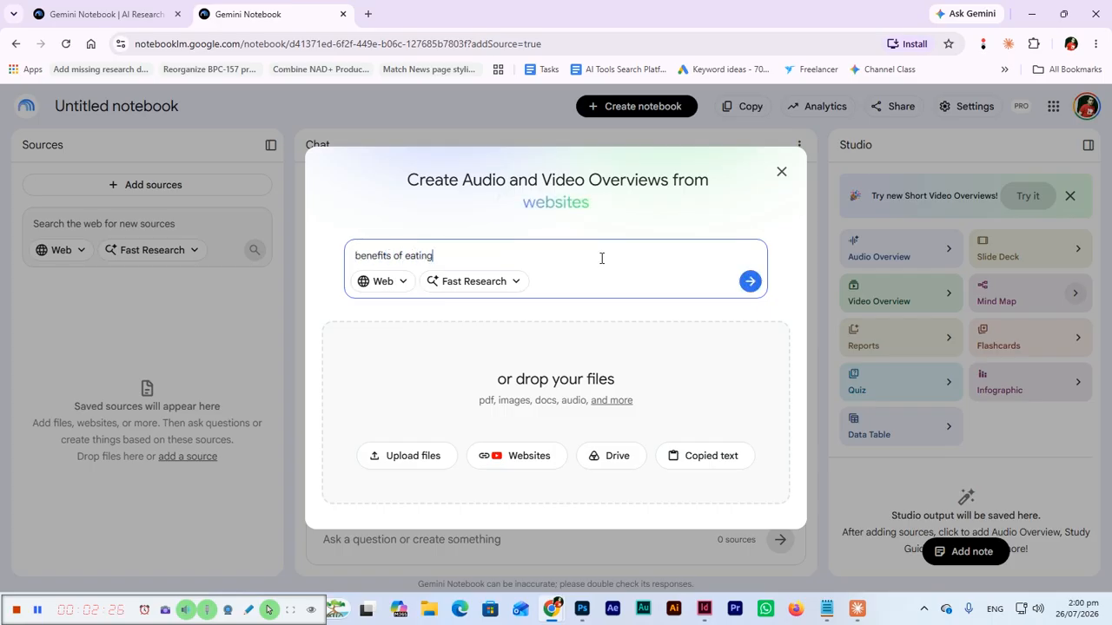
pyautogui.write(' bananas')
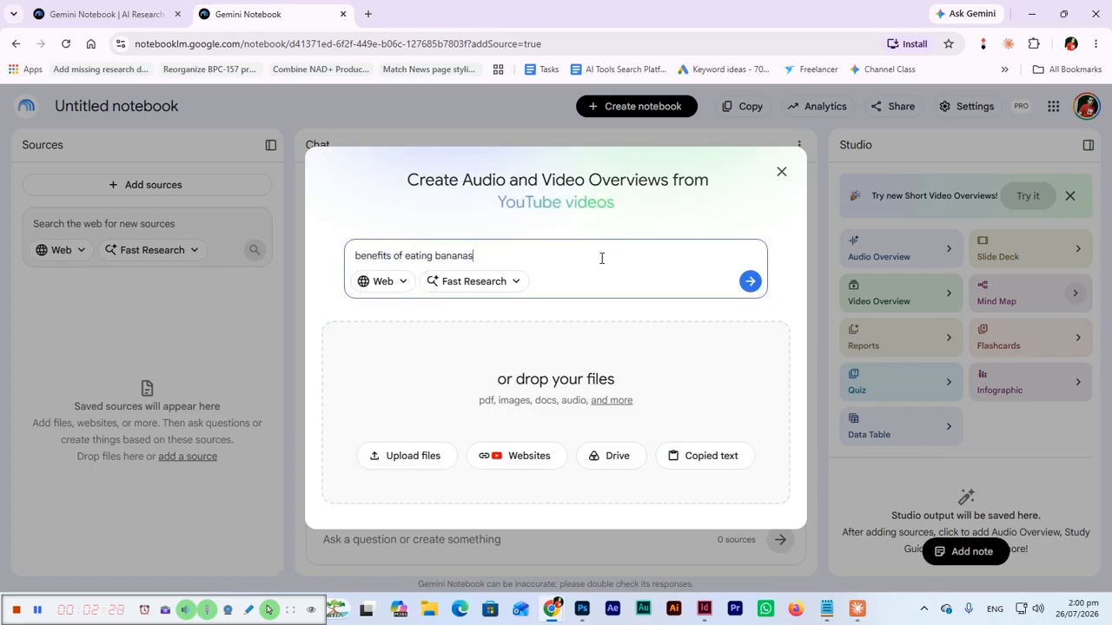
pyautogui.press('Return')
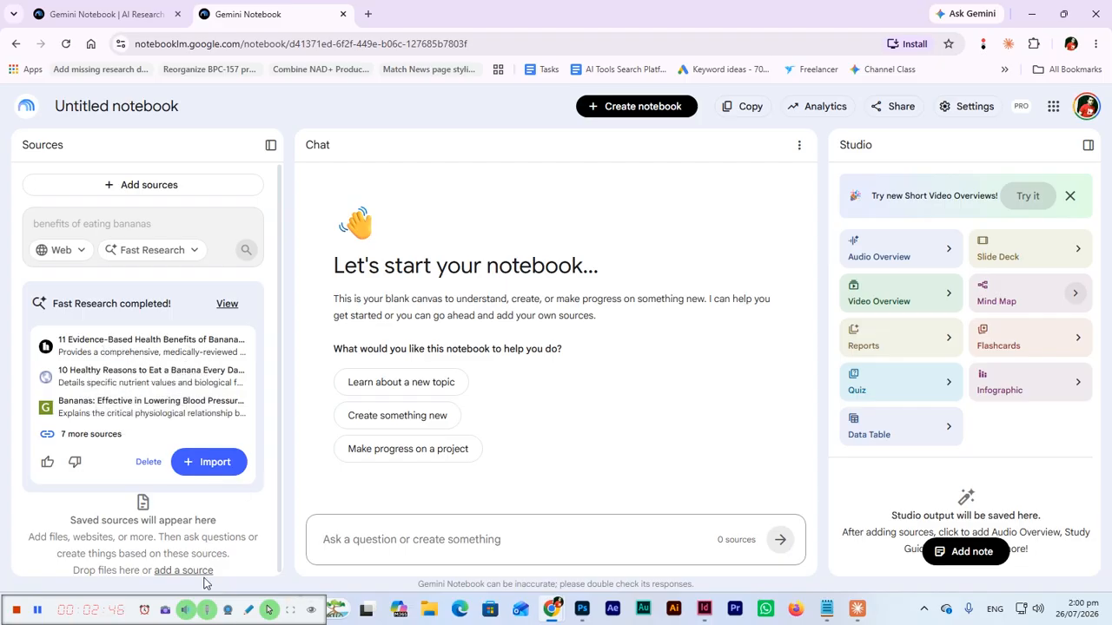
# Step: Review the full list of discovered banana sources and import all of them into the notebook
pyautogui.click(122, 433)
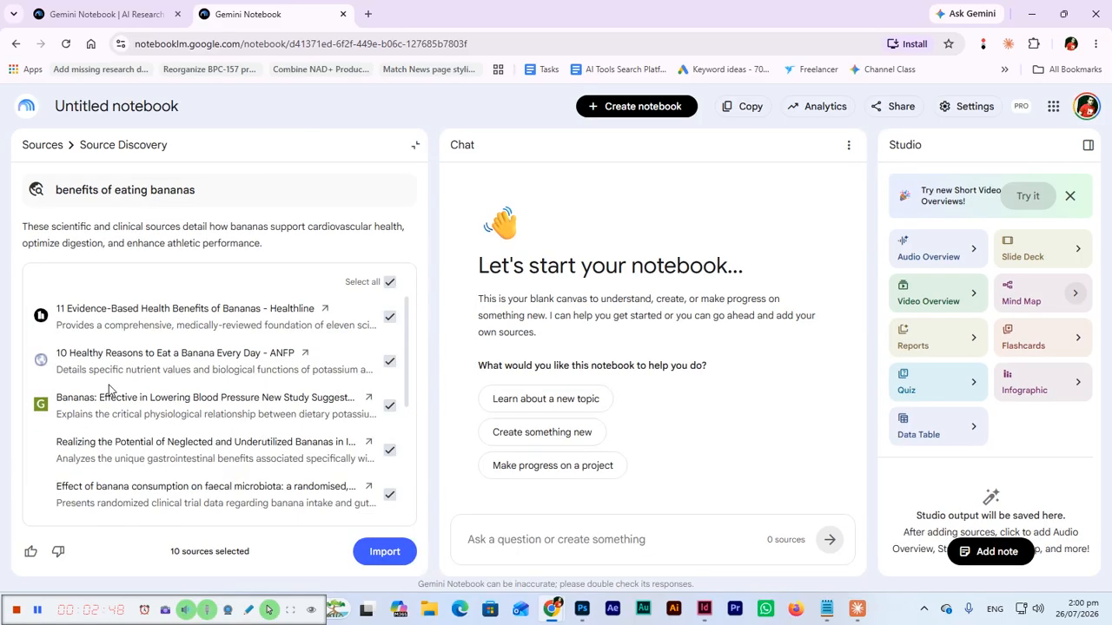
pyautogui.scroll(-3, 196, 393)
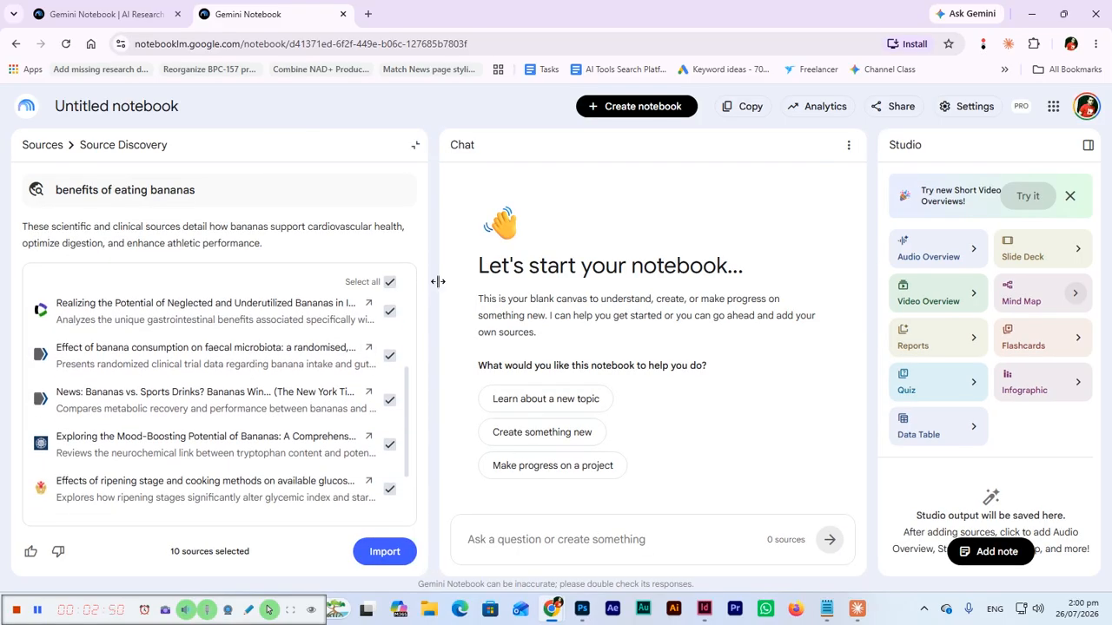
pyautogui.moveTo(438, 282); pyautogui.dragTo(406, 299)
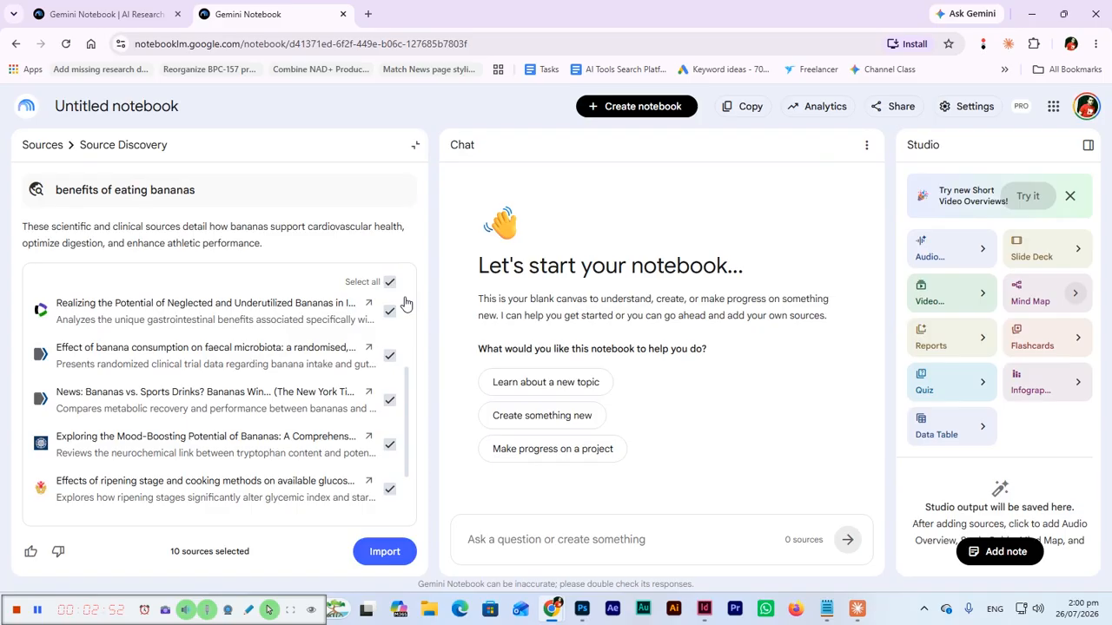
pyautogui.click(384, 551)
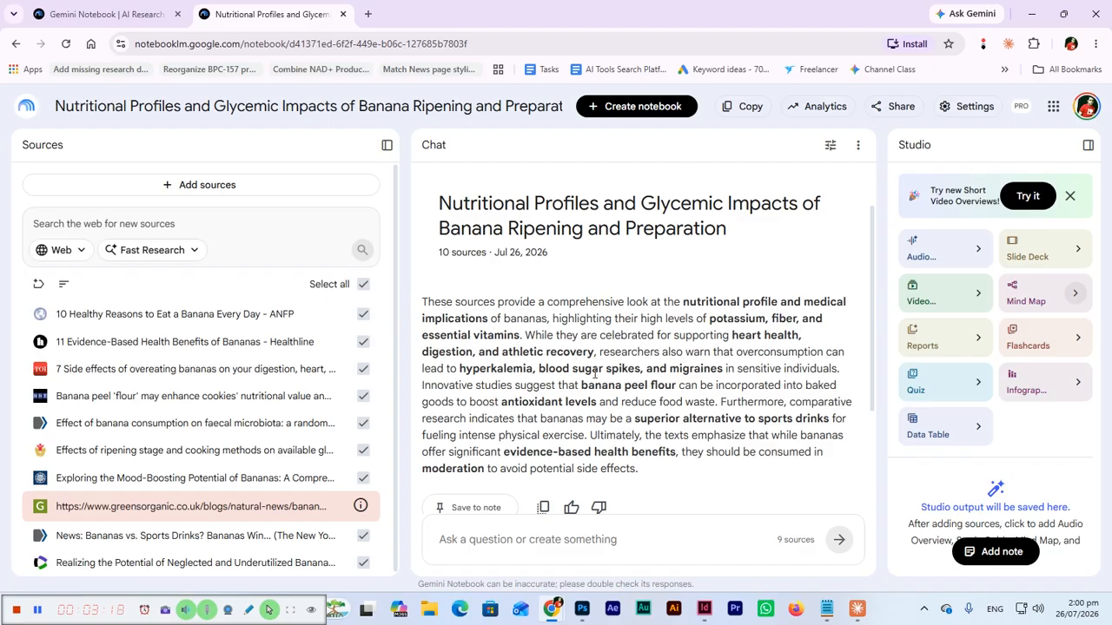
# Step: Generate a Video Overview in the Short format with Banana Ripening as its focus
pyautogui.scroll(-1, 577, 353)
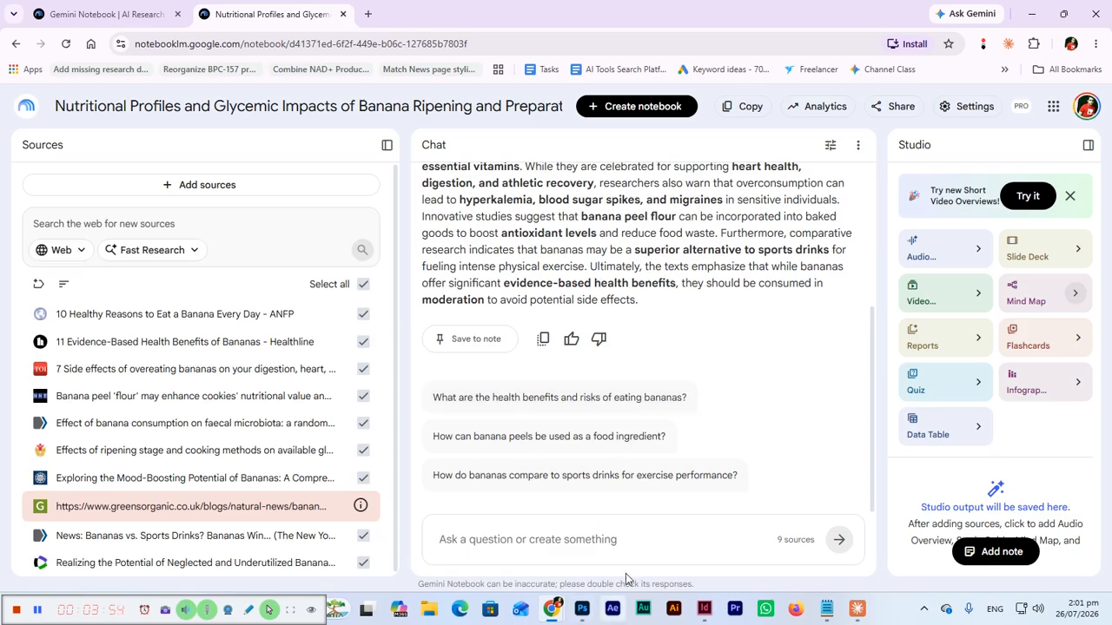
pyautogui.scroll(1, 734, 390)
pyautogui.scroll(2, 734, 383)
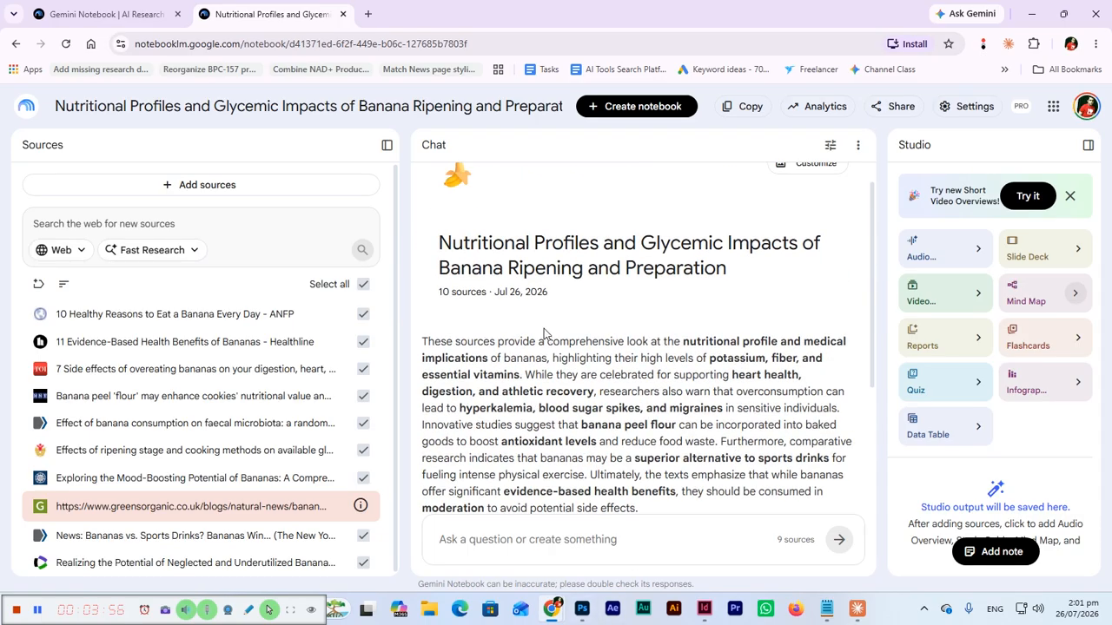
pyautogui.scroll(-1, 608, 317)
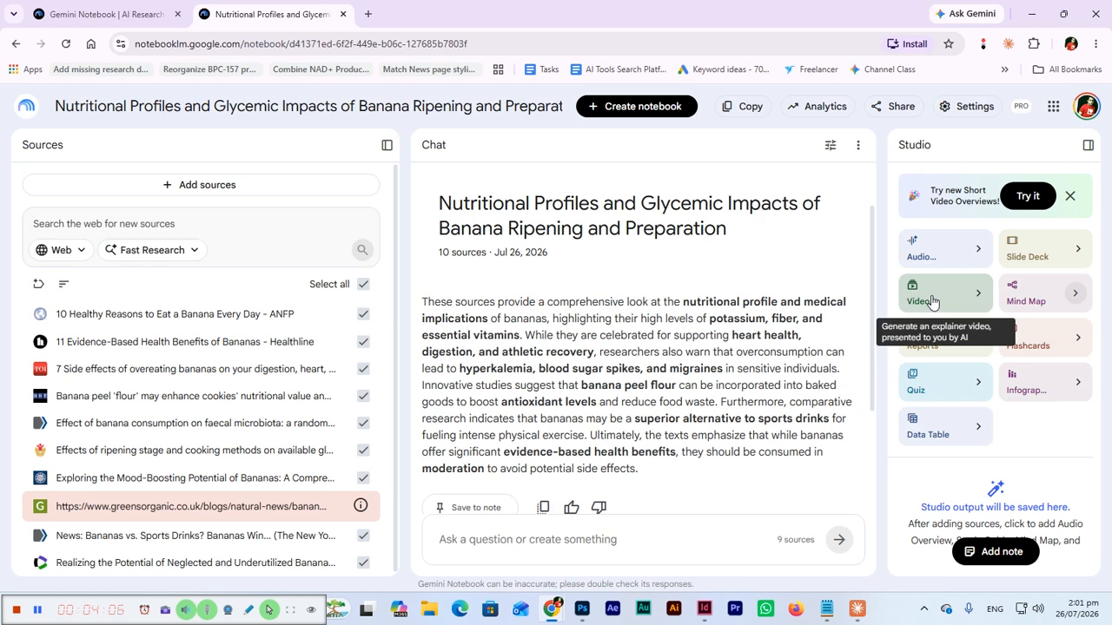
pyautogui.click(958, 294)
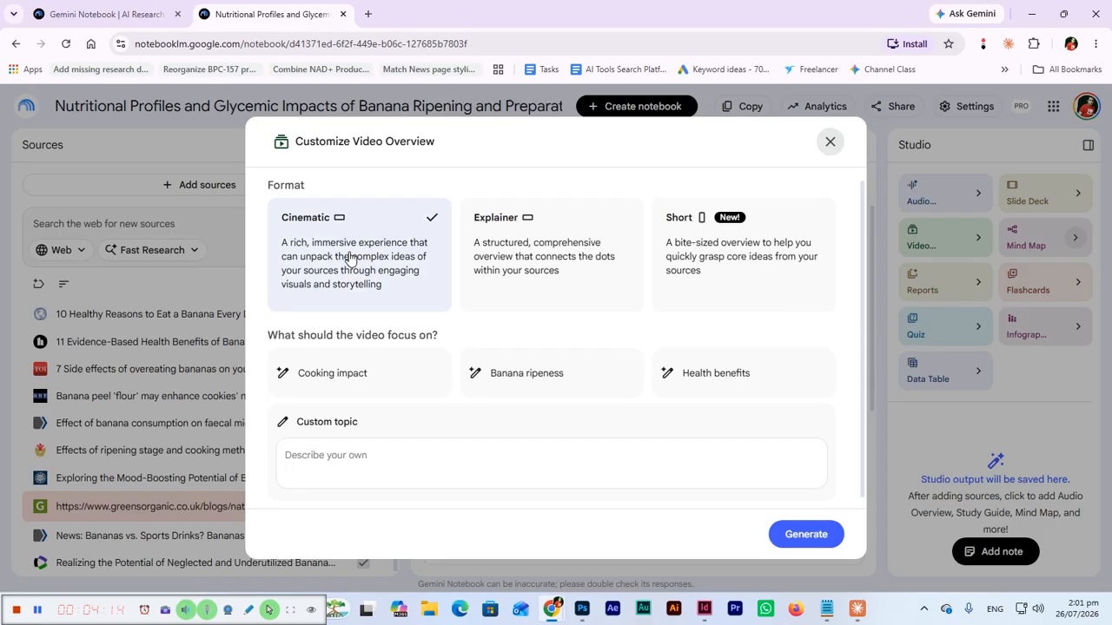
pyautogui.click(739, 265)
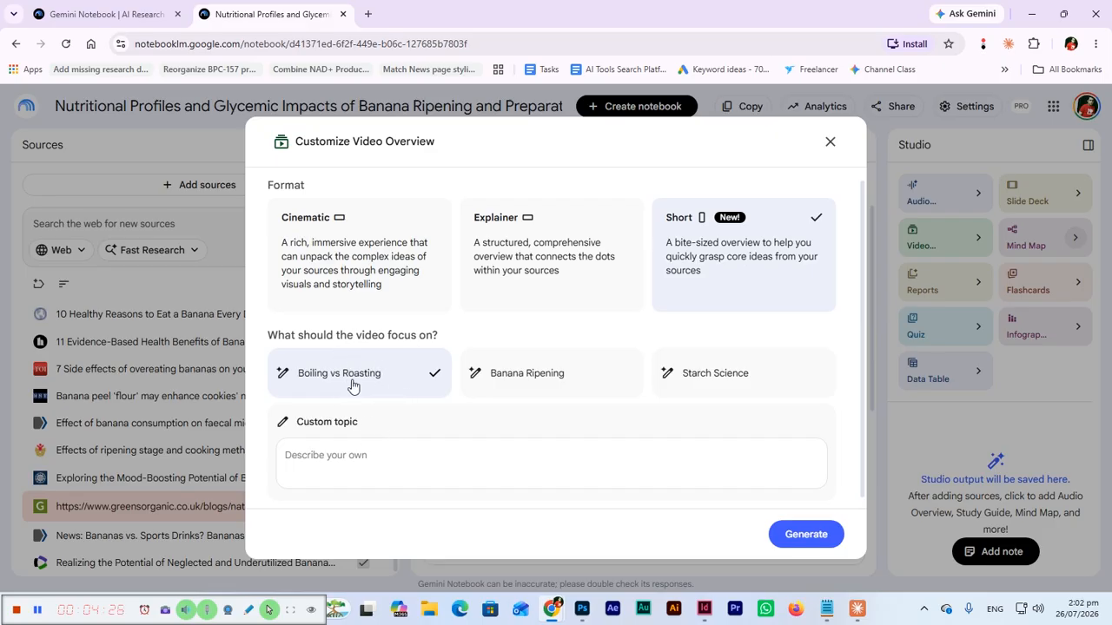
pyautogui.scroll(-1, 562, 389)
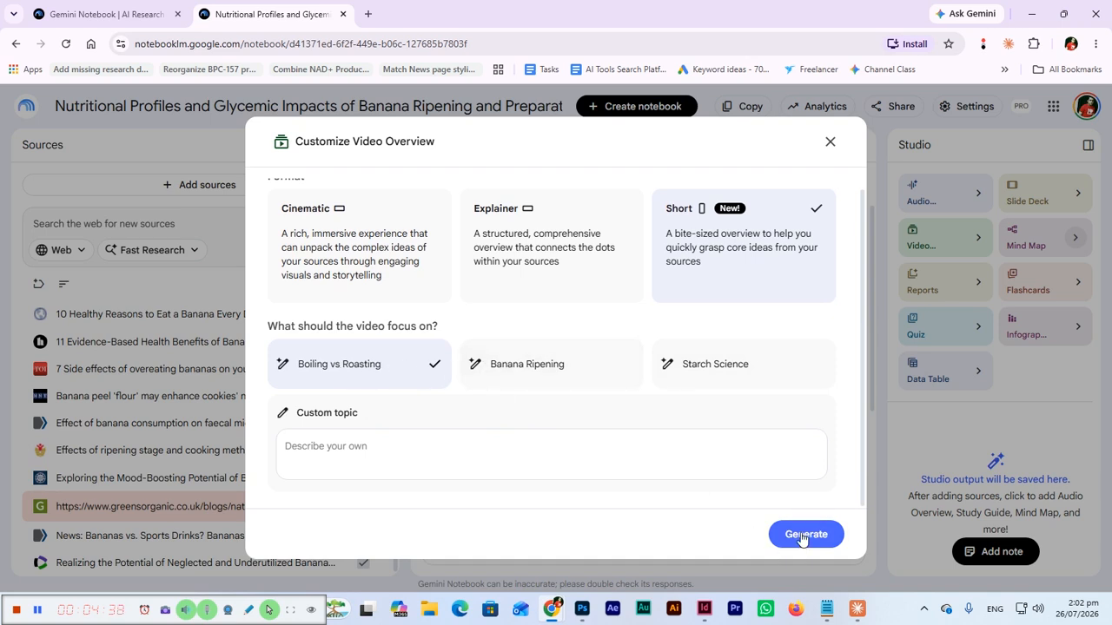
pyautogui.click(556, 368)
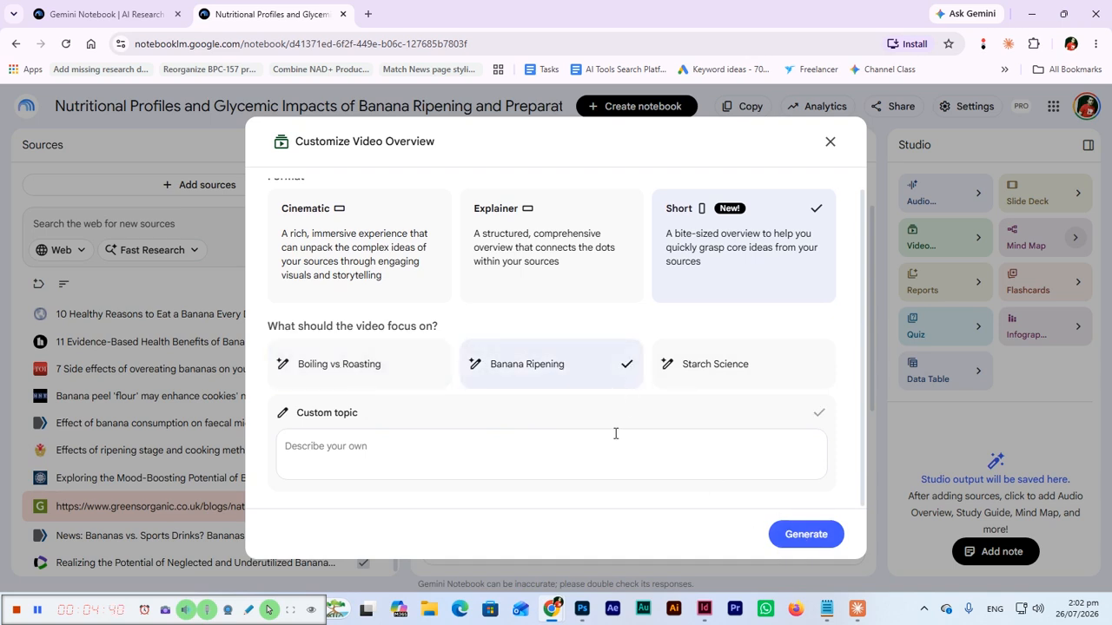
pyautogui.click(808, 536)
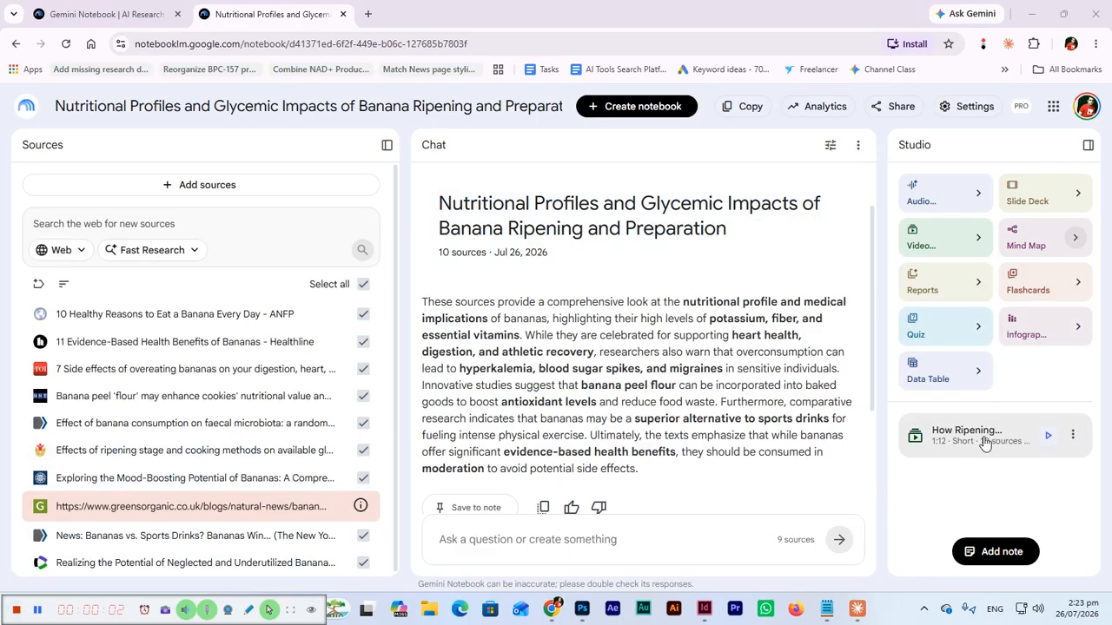
# Step: Play the generated banana ripening video, open it in a separate browser tab, and pause the notebook's own player
pyautogui.click(1051, 436)
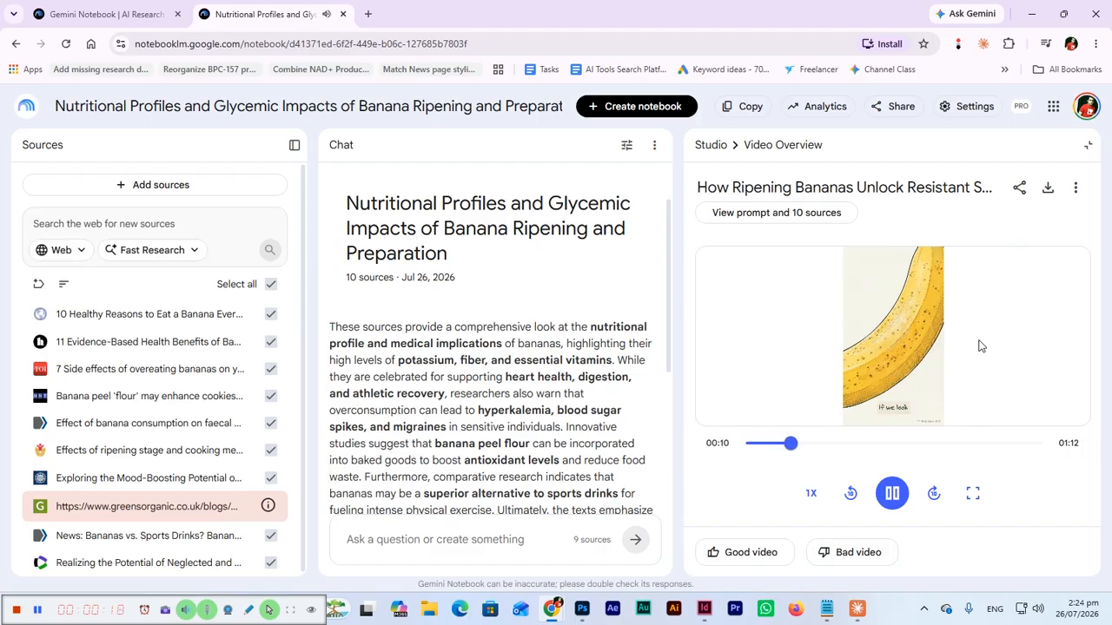
pyautogui.rightClick(903, 318)
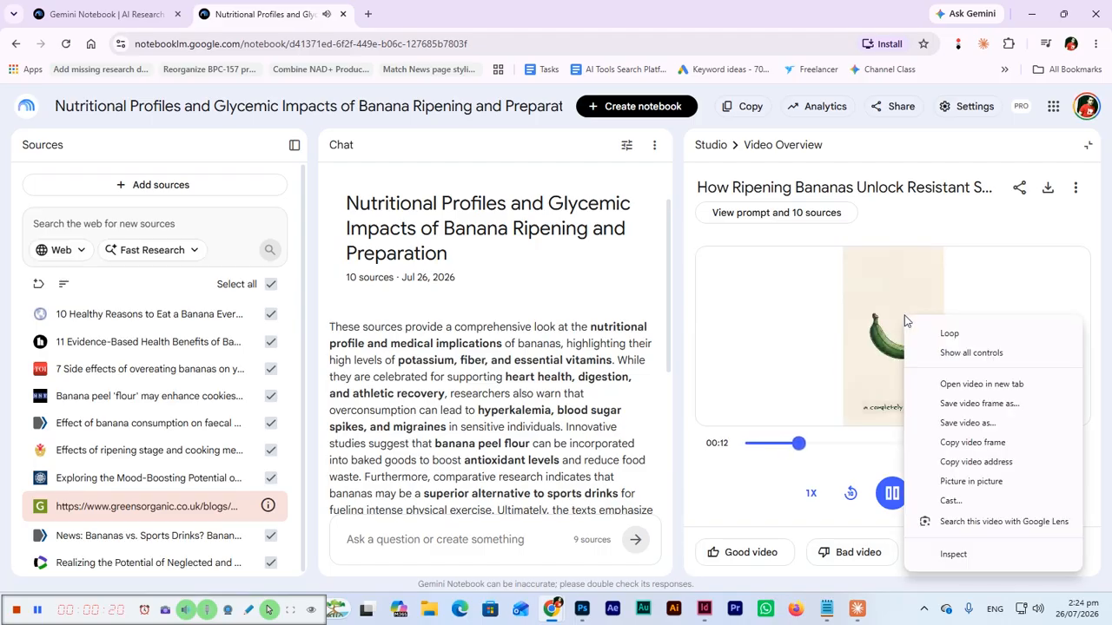
pyautogui.click(962, 384)
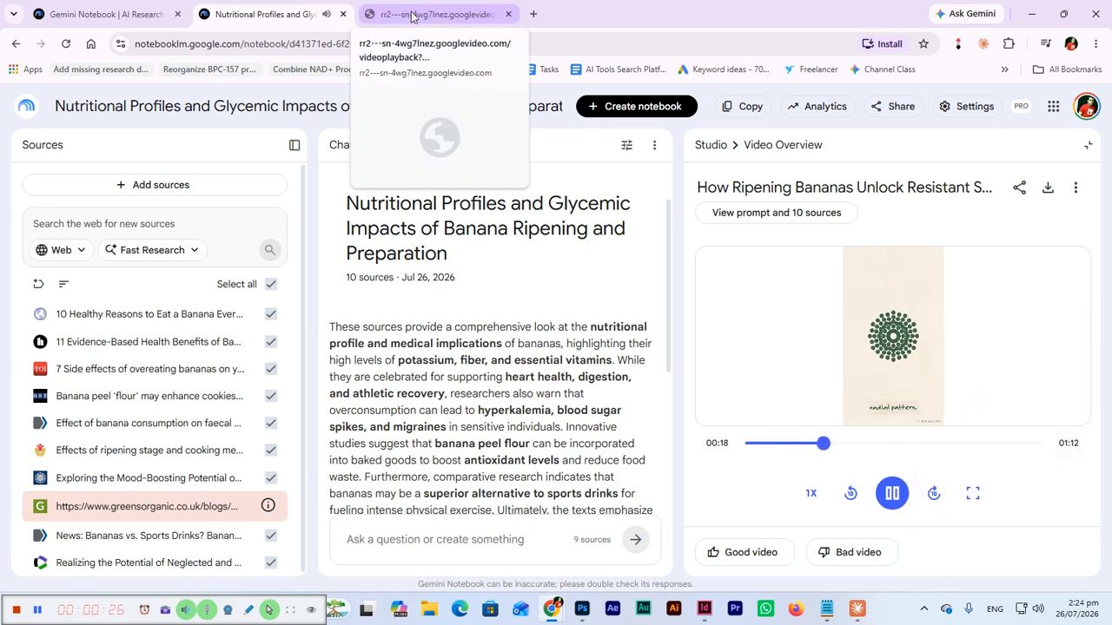
pyautogui.click(399, 12)
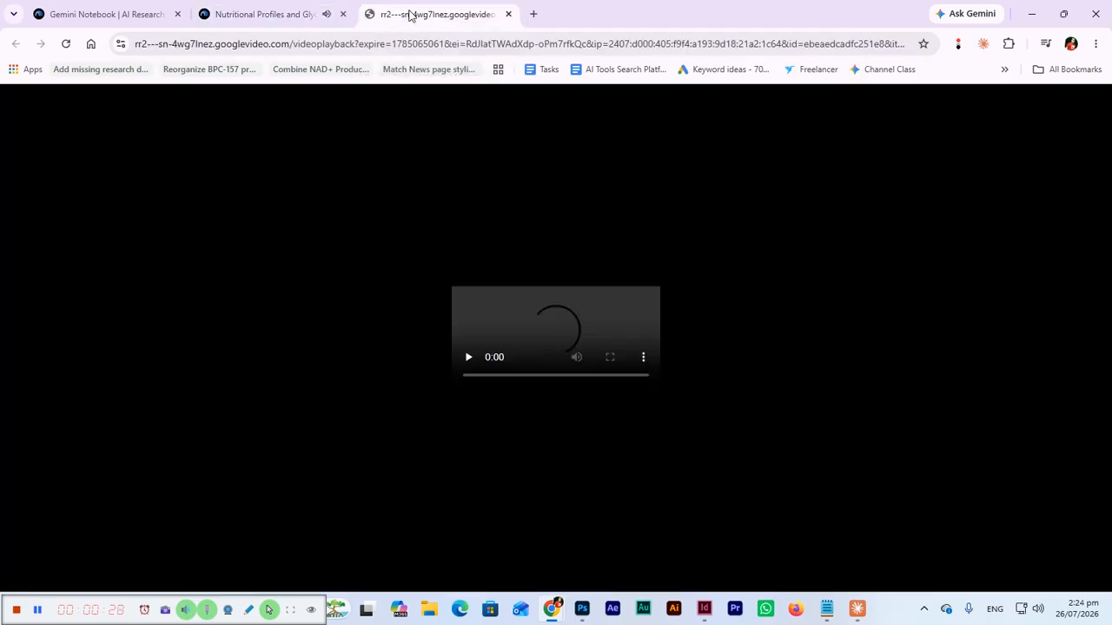
pyautogui.click(252, 12)
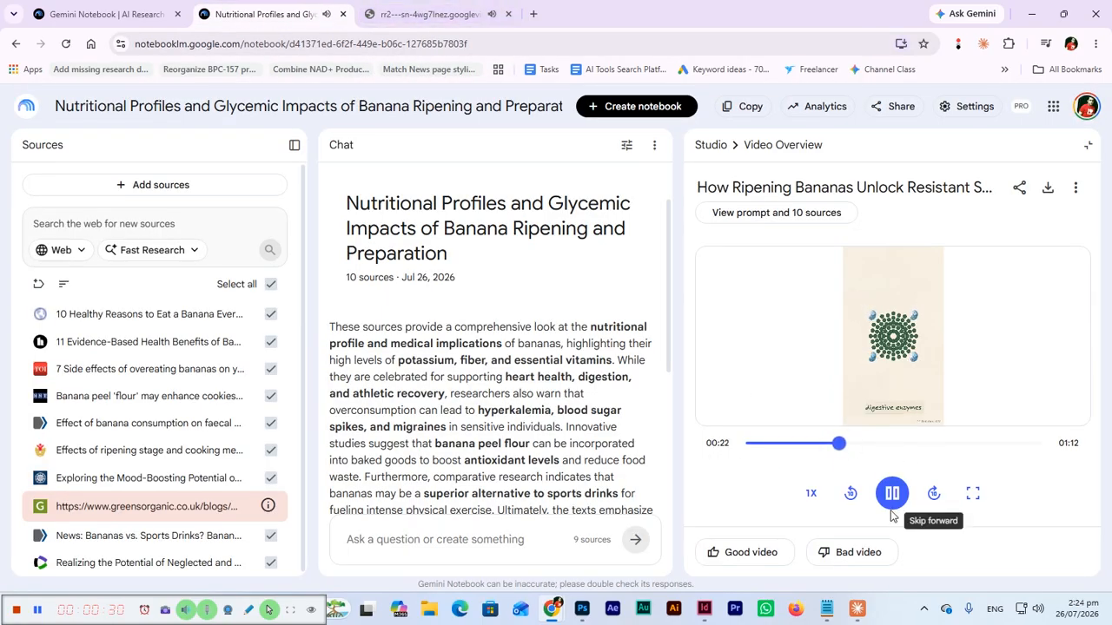
pyautogui.click(390, 7)
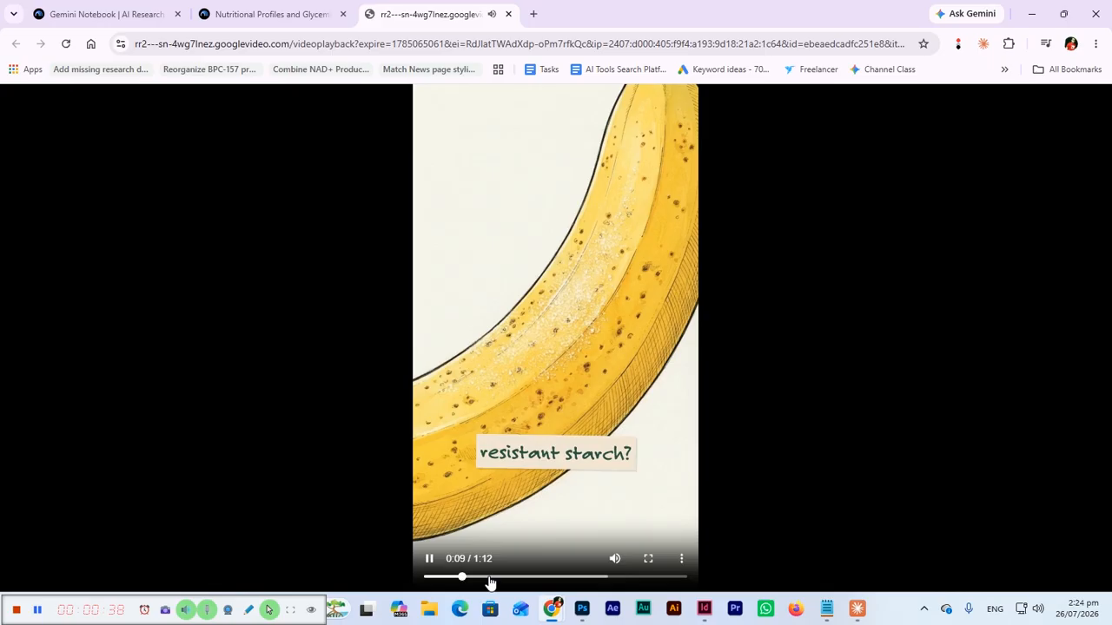
# Step: Skip through the video in its separate tab to preview it, pause it, and return to the notebook
pyautogui.click(520, 579)
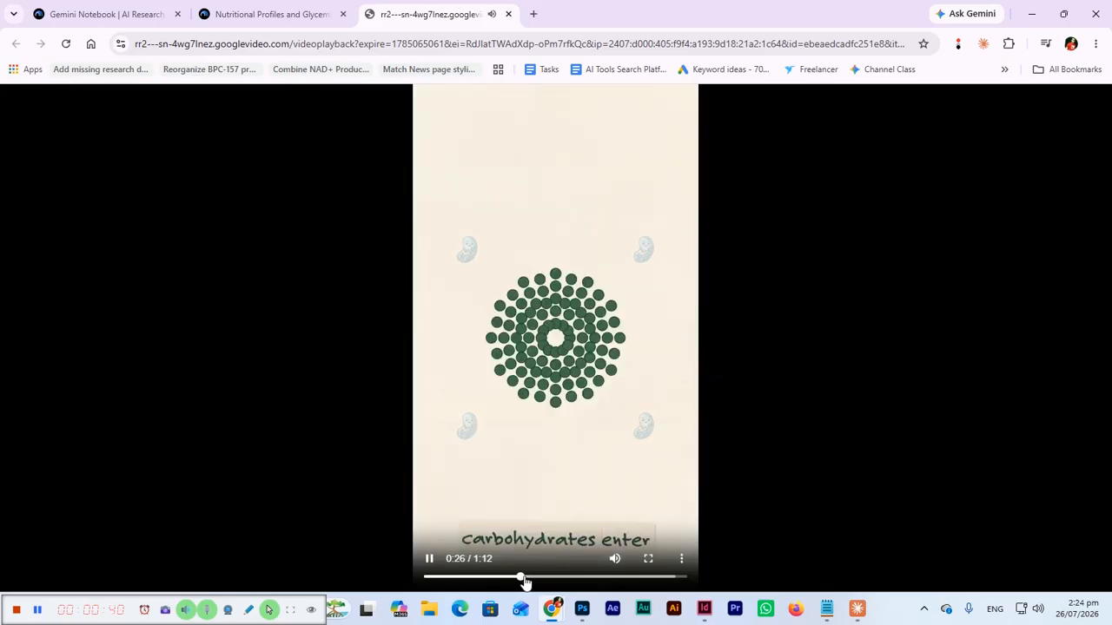
pyautogui.click(571, 578)
pyautogui.click(614, 578)
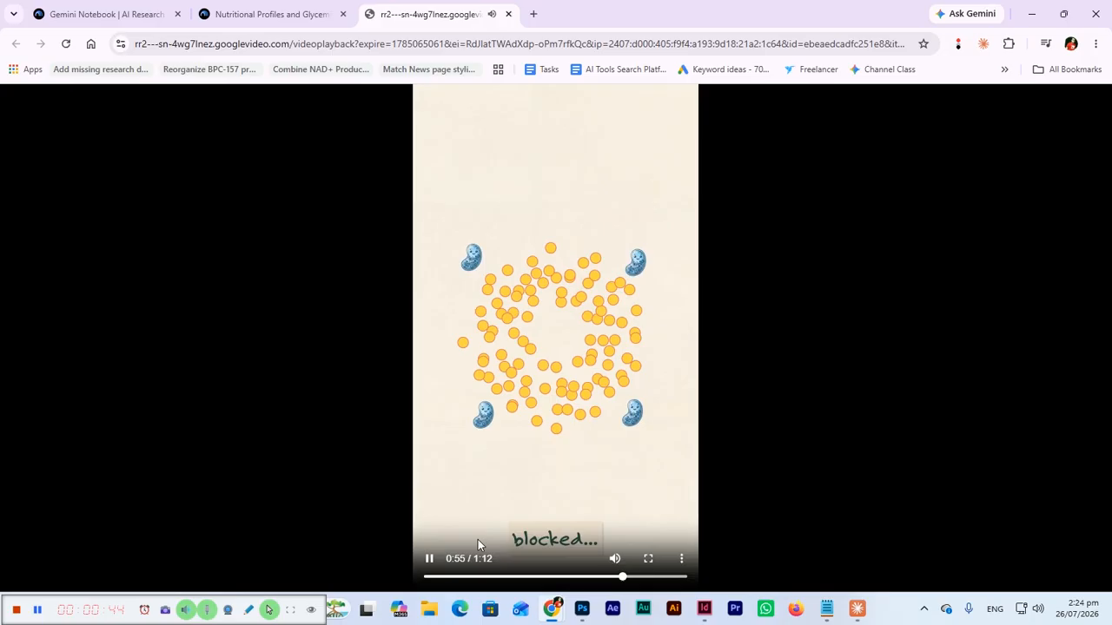
pyautogui.click(431, 563)
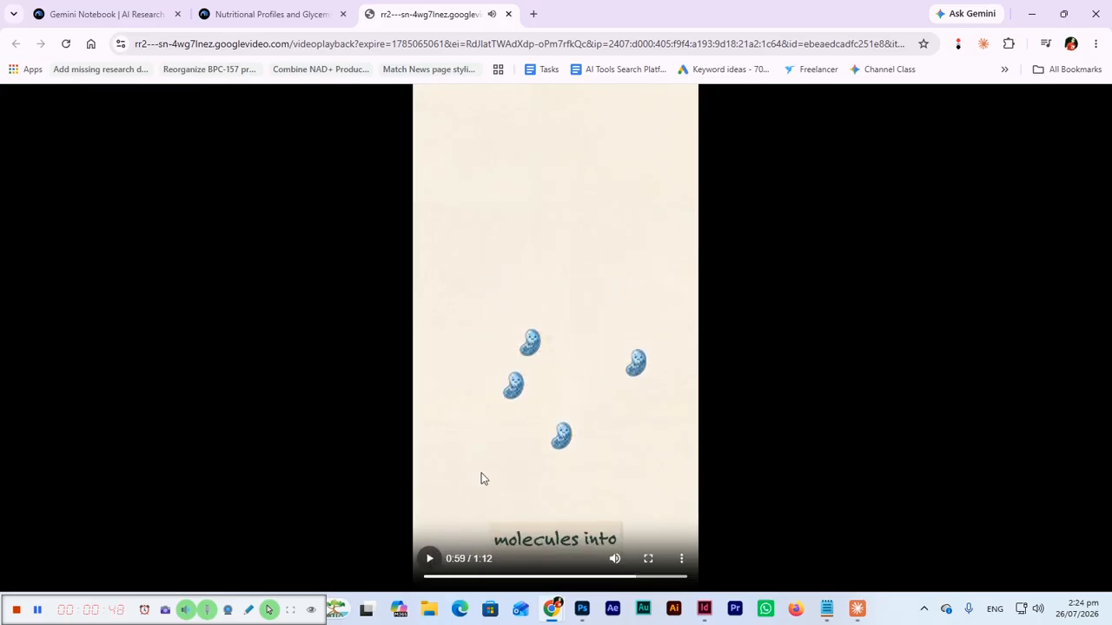
pyautogui.click(269, 14)
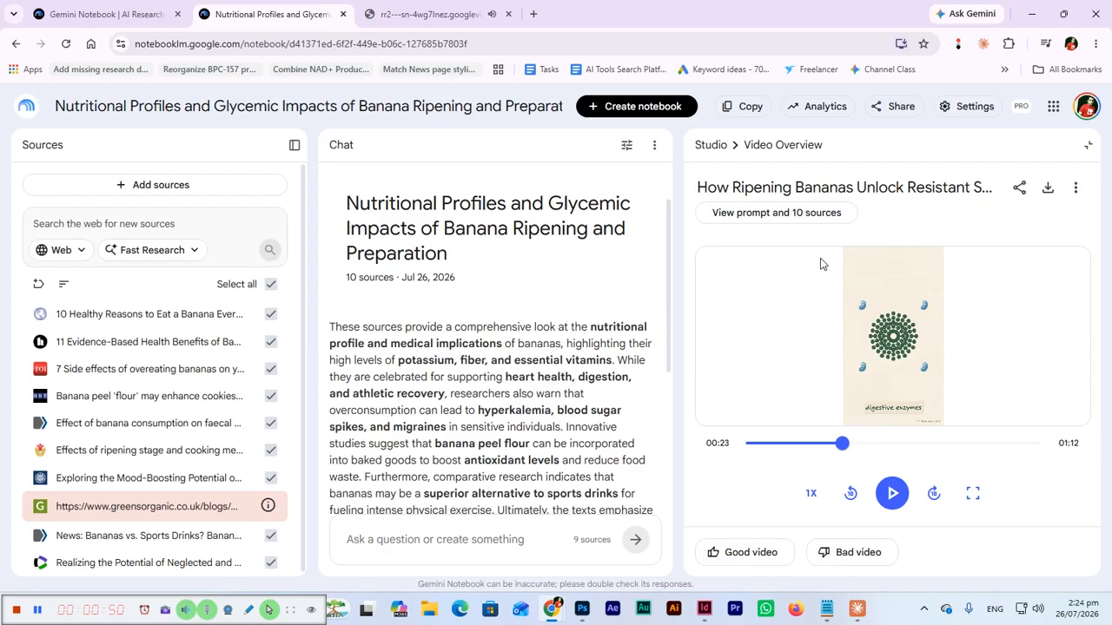